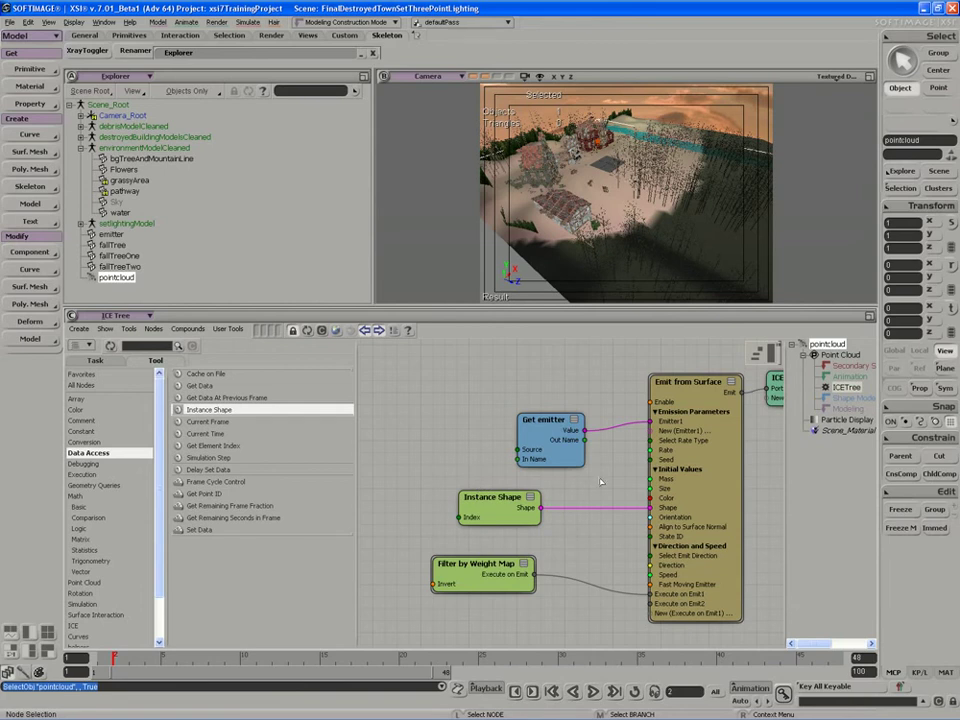
# Check which object the Instance Shape node references in its properties.
pyautogui.moveTo(620, 479); pyautogui.dragTo(570, 485, button='middle')
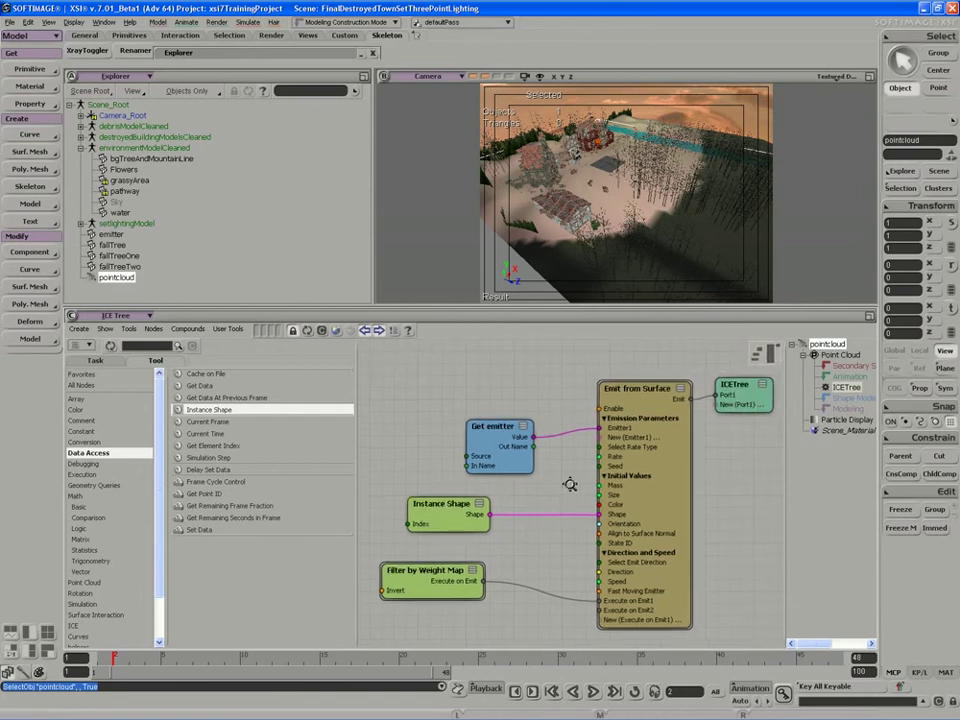
pyautogui.moveTo(439, 505); pyautogui.dragTo(465, 513)
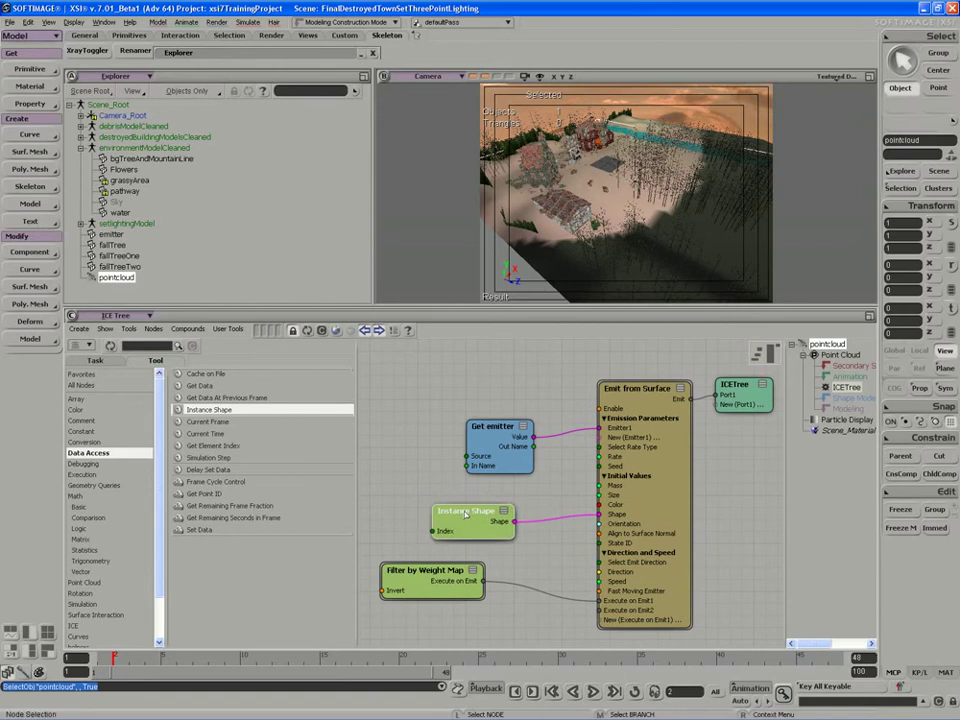
pyautogui.doubleClick(465, 513)
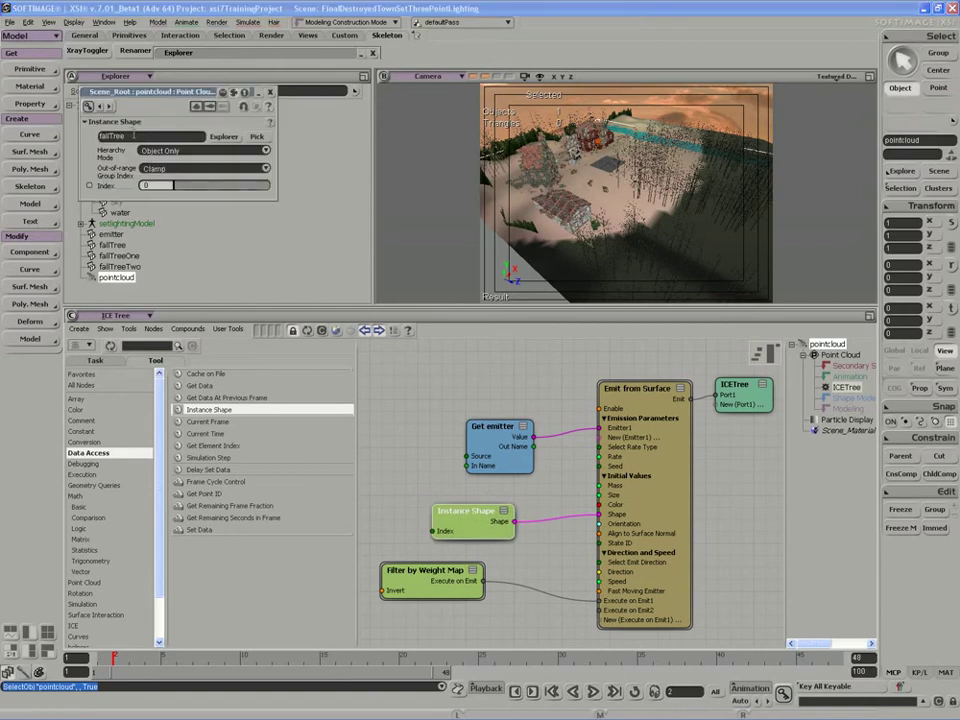
pyautogui.click(269, 92)
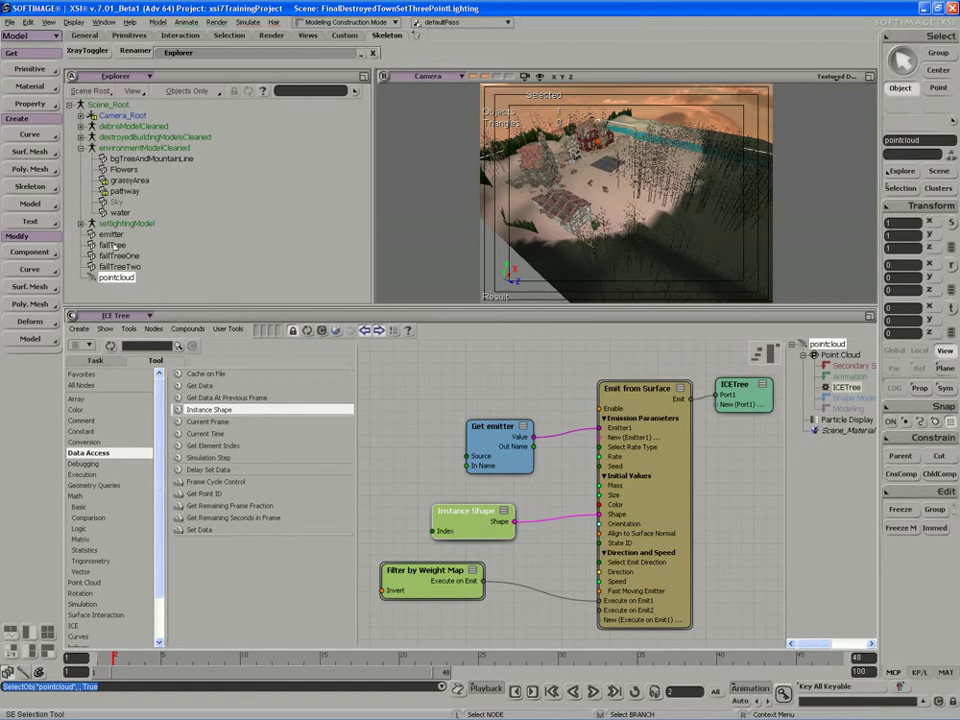
# Group fallTree, fallTreeOne and fallTreeTwo and name the group treeInstanceGroup.
pyautogui.moveTo(113, 244); pyautogui.dragTo(116, 267)
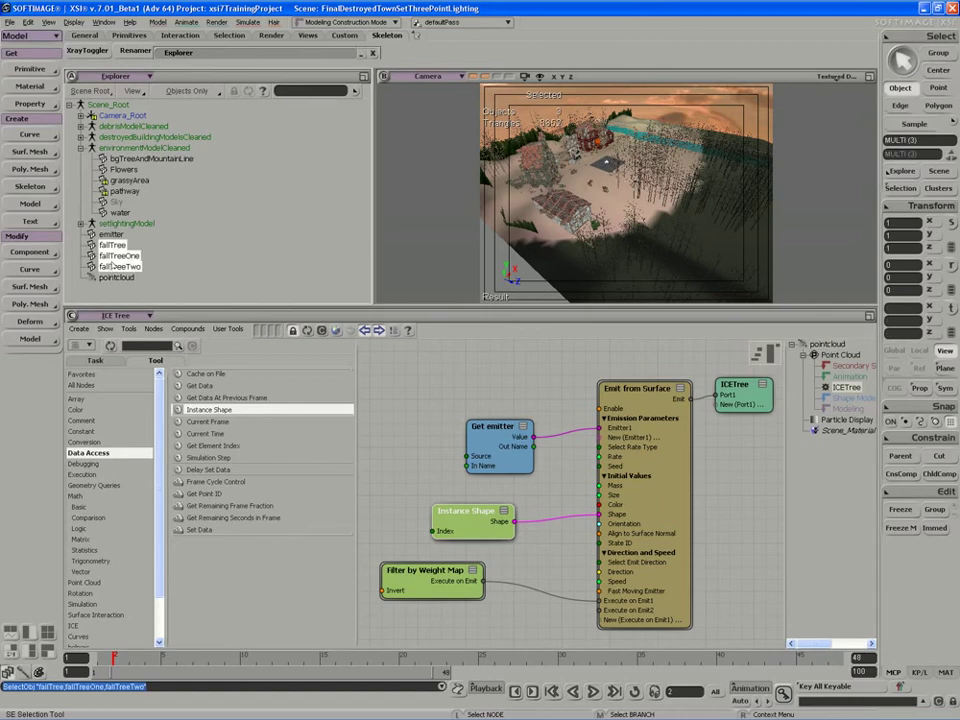
pyautogui.hotkey('ctrl', 'g')
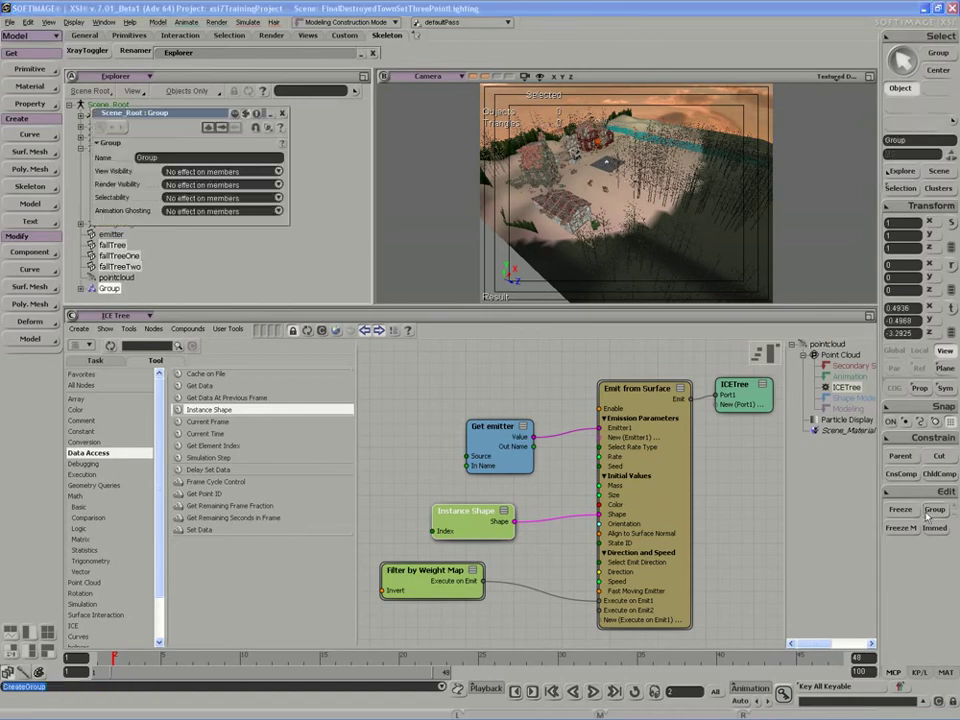
pyautogui.click(145, 157)
pyautogui.write('freesInstanceGroup')
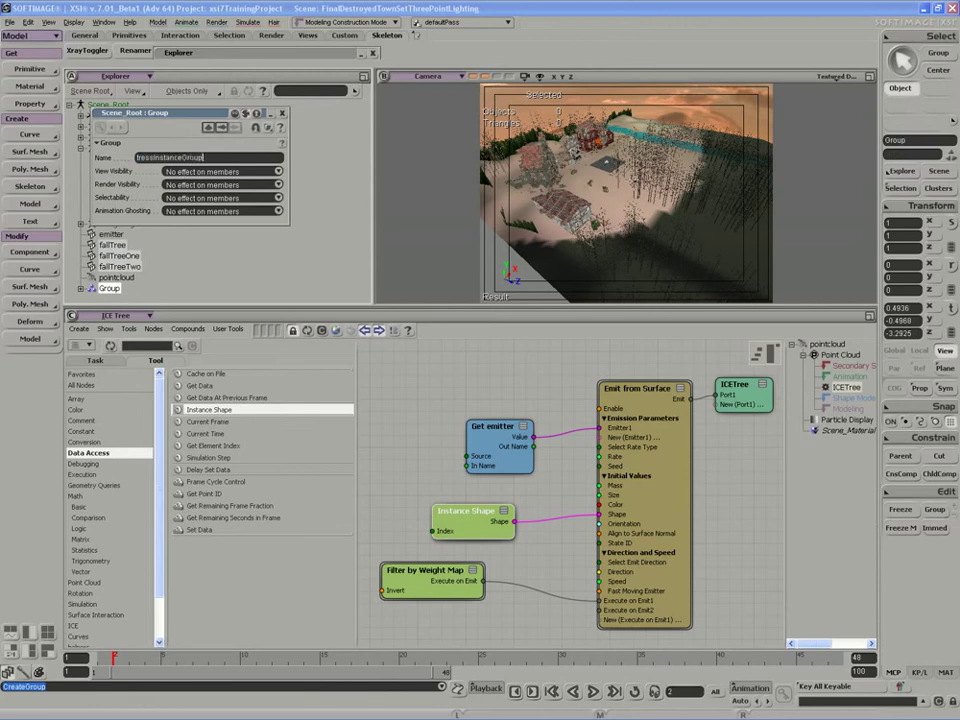
pyautogui.click(148, 157)
pyautogui.press('BackSpace')
pyautogui.press('Return')
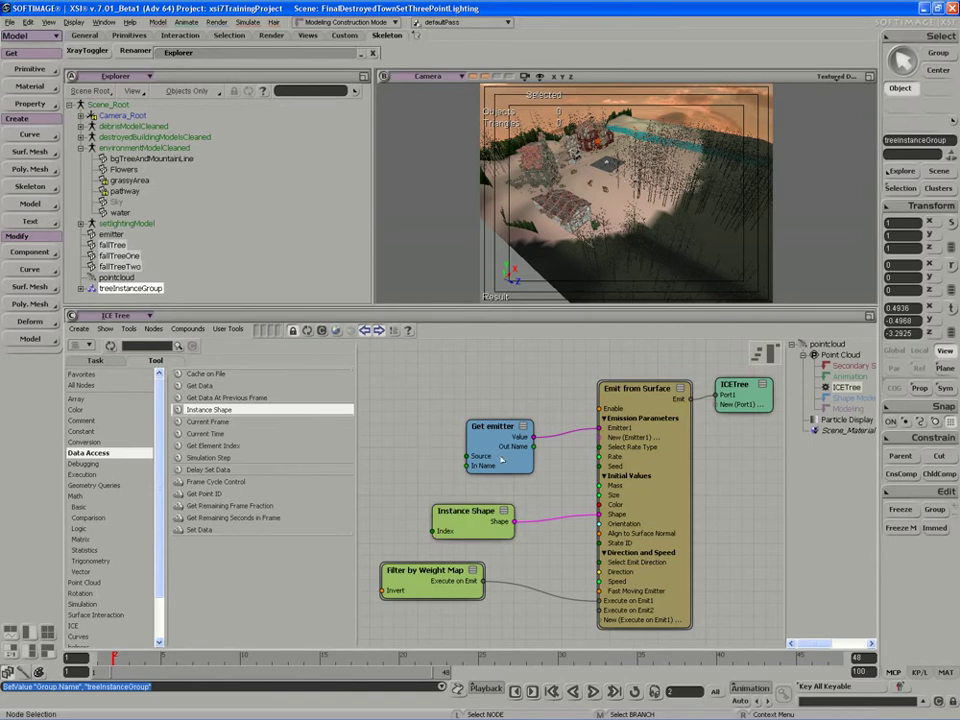
# Change the Instance Shape node's reference to treeInstanceGroup.
pyautogui.doubleClick(469, 518)
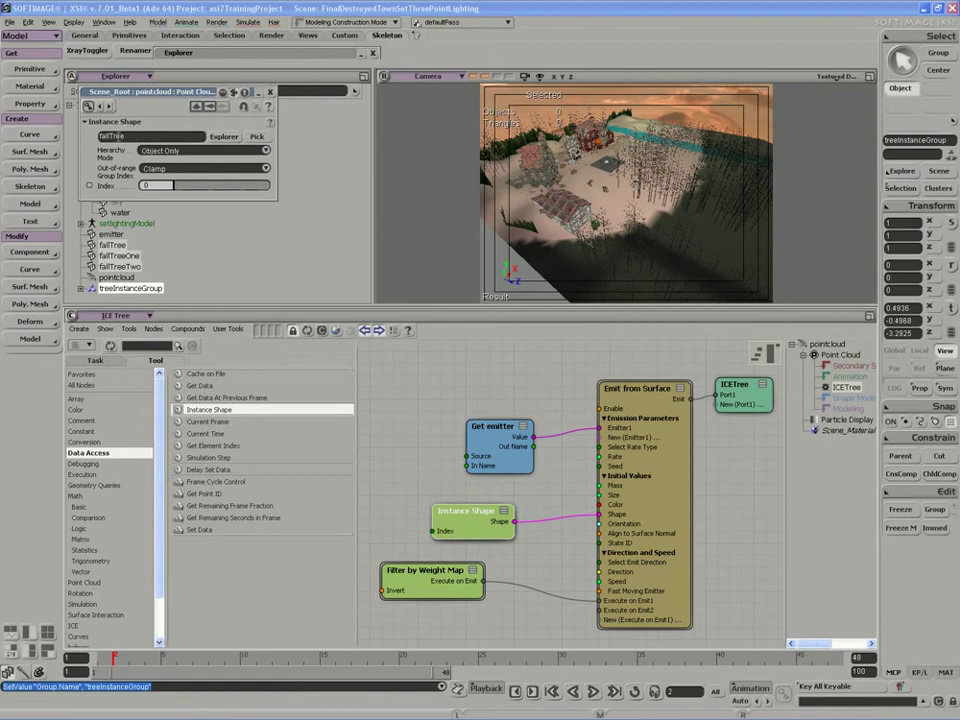
pyautogui.click(224, 136)
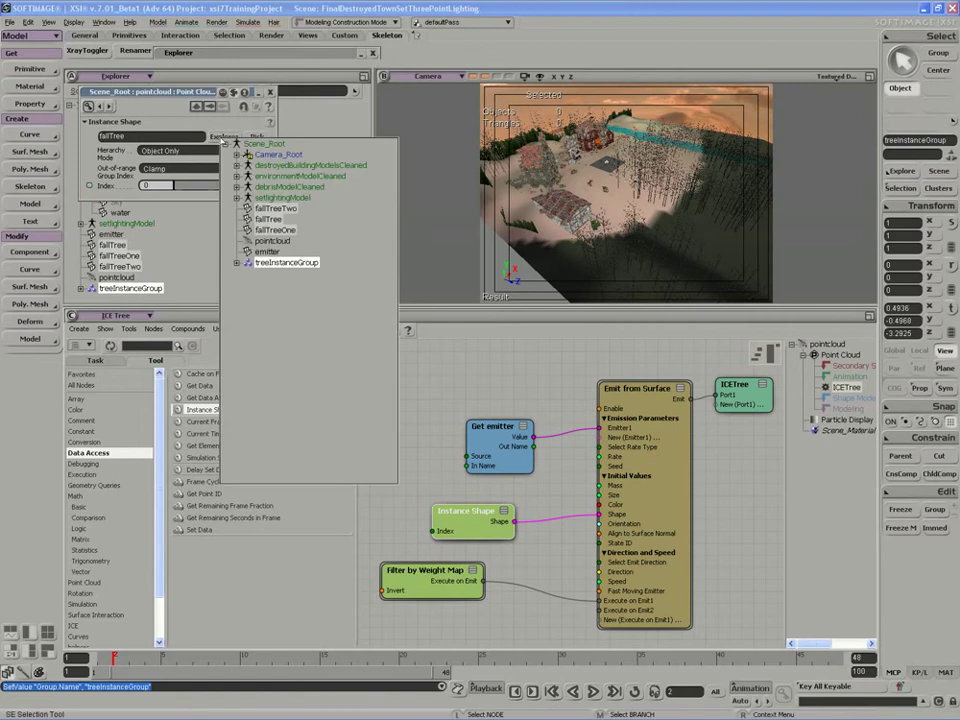
pyautogui.click(284, 263)
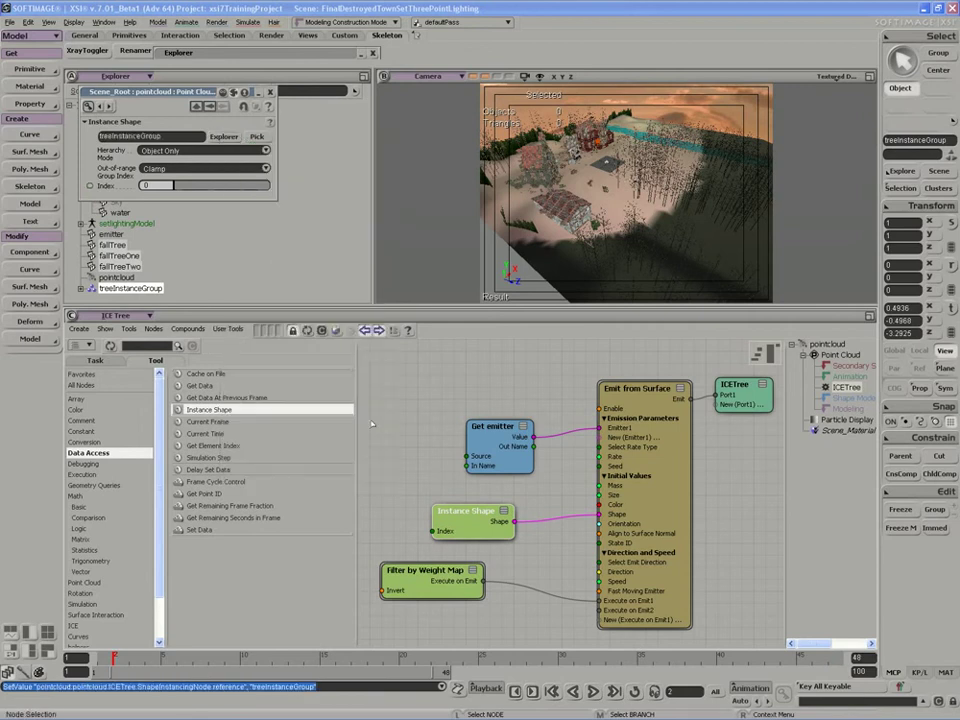
# Expand treeInstanceGroup in the scene explorer and examine the order of its member trees.
pyautogui.moveTo(414, 448); pyautogui.dragTo(444, 447, button='middle')
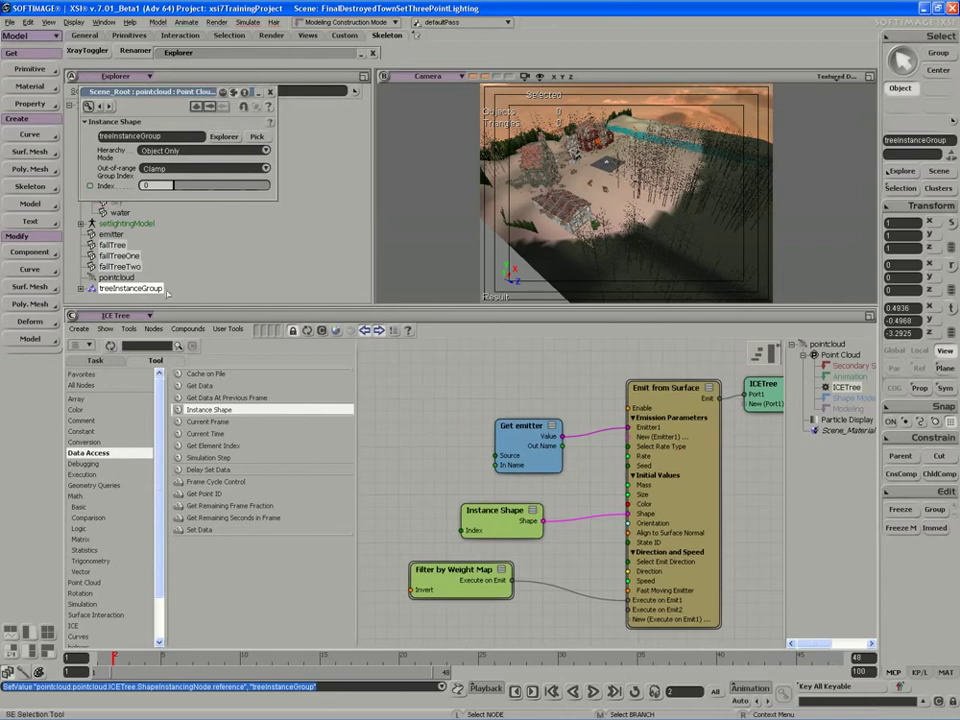
pyautogui.click(81, 288)
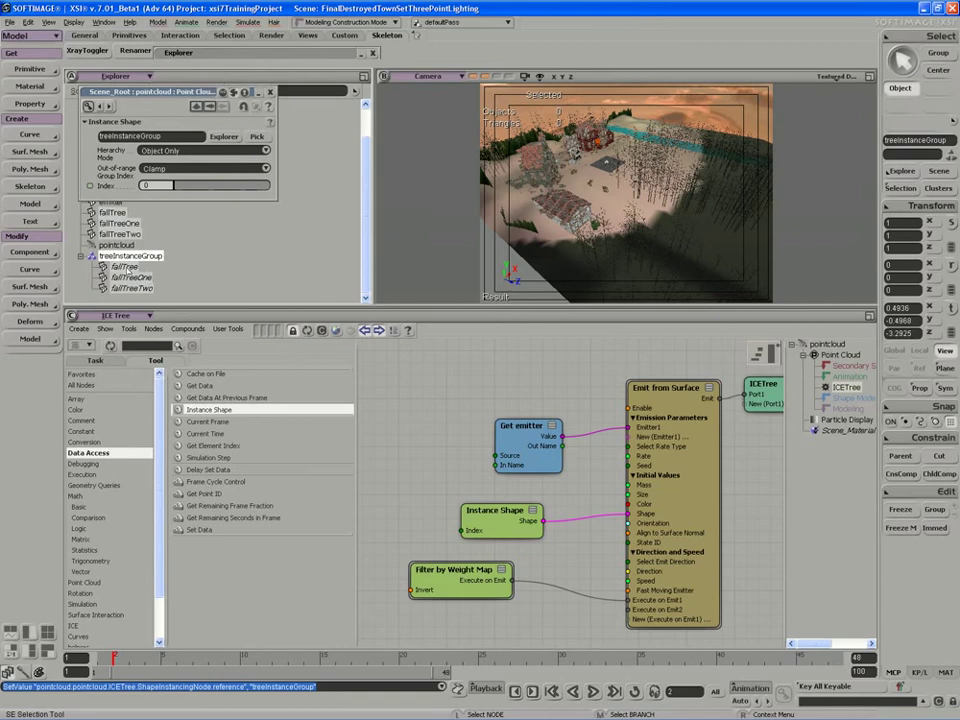
pyautogui.click(124, 266)
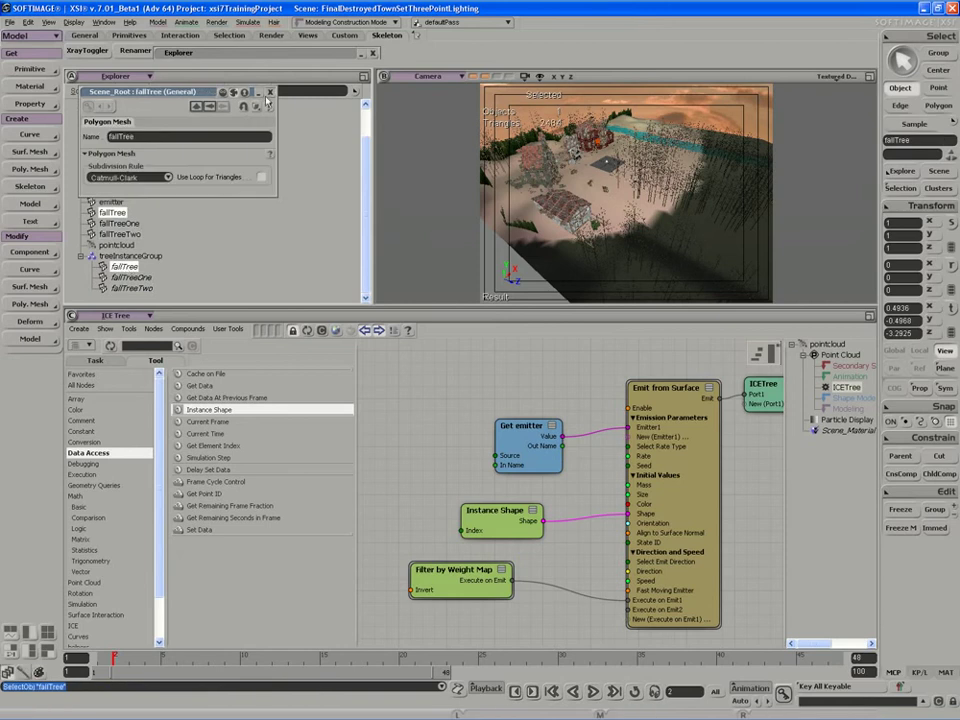
pyautogui.click(269, 92)
pyautogui.moveTo(455, 466); pyautogui.dragTo(474, 456, button='middle')
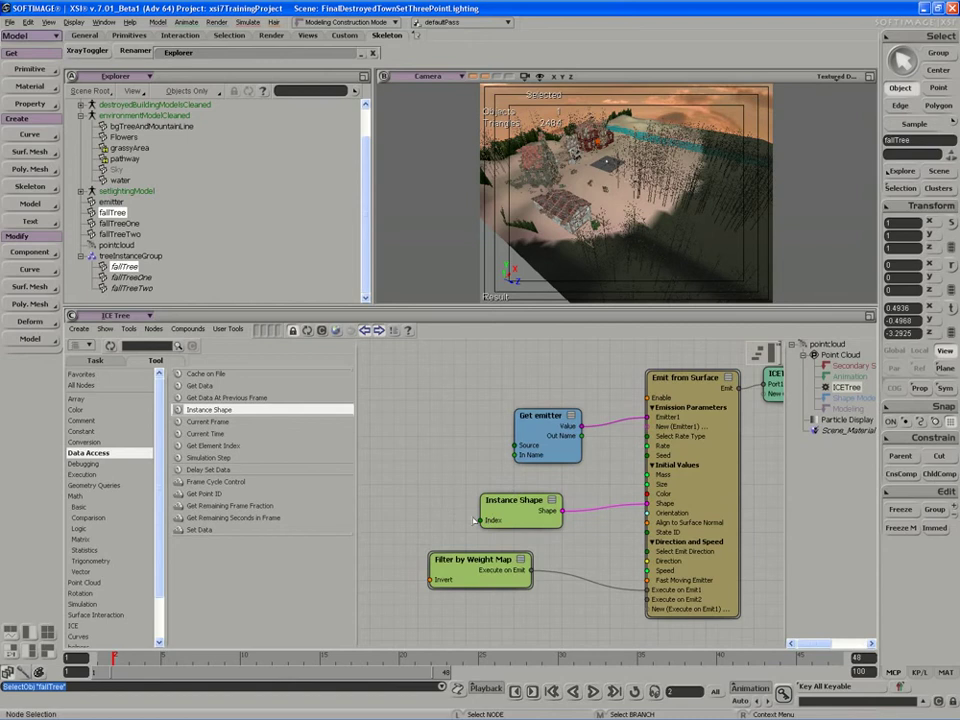
# Preview other group members by setting the Instance Shape's Index to 1 and then 2 in the maximized camera view.
pyautogui.moveTo(491, 520)
pyautogui.doubleClick(515, 502)
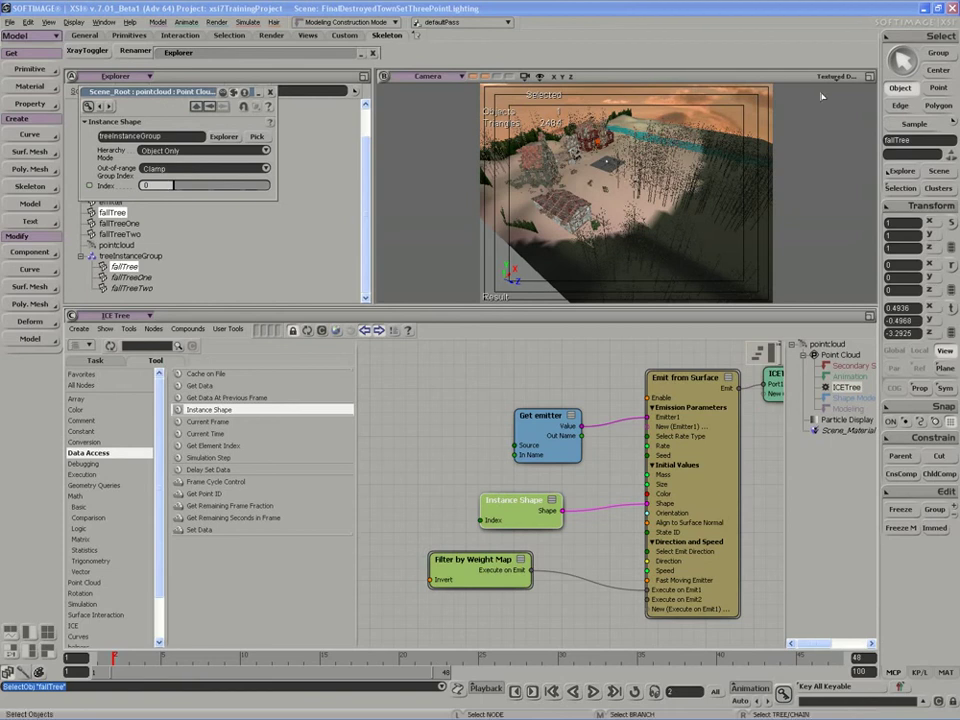
pyautogui.click(868, 76)
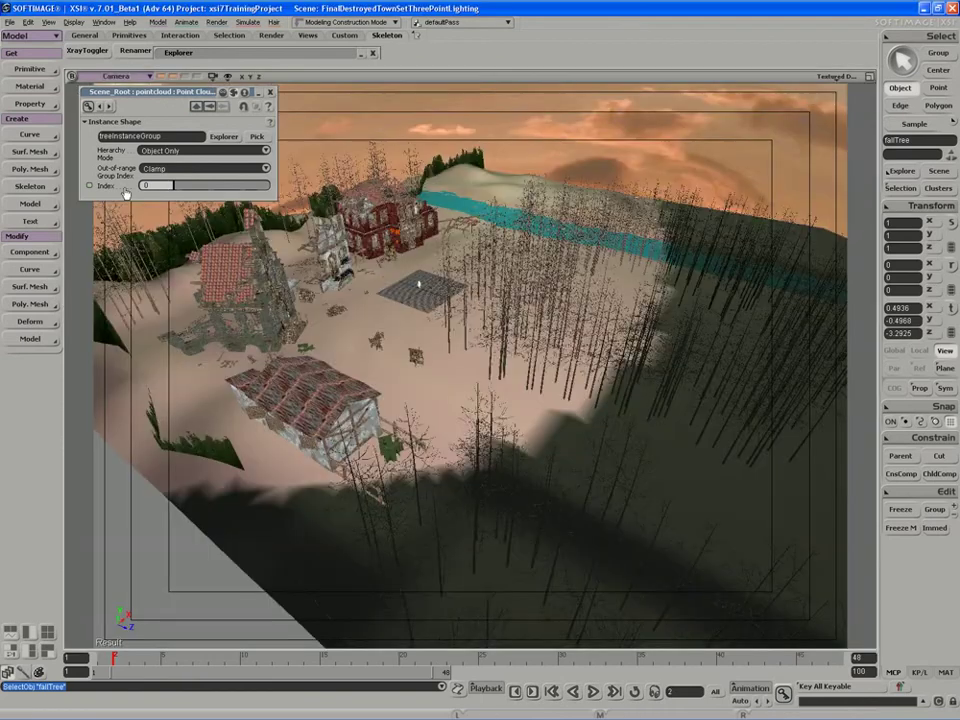
pyautogui.click(190, 187)
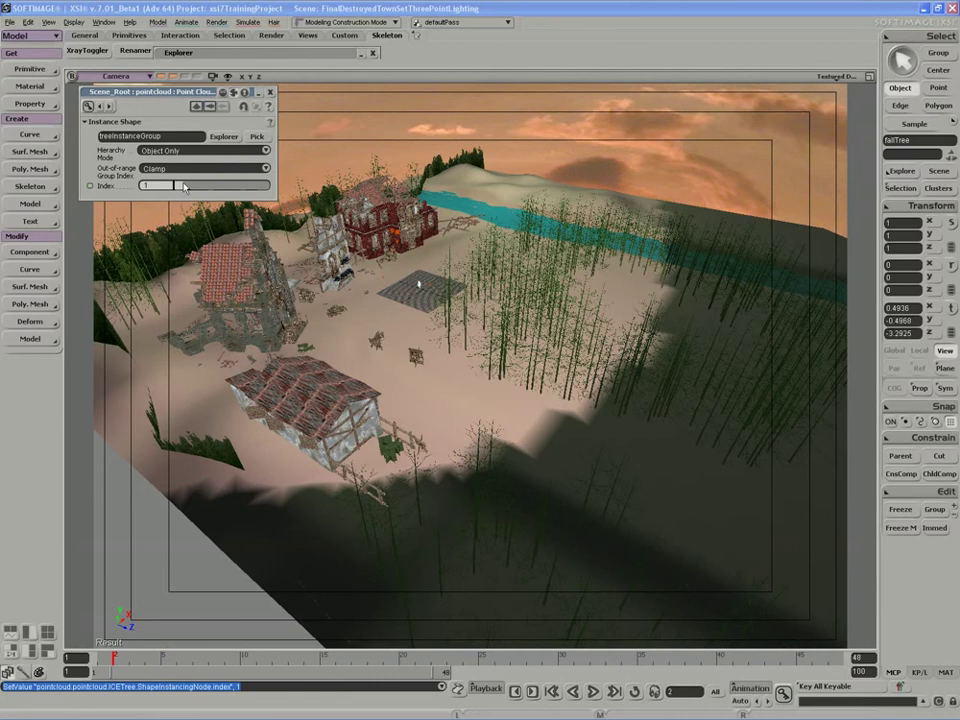
pyautogui.doubleClick(163, 185)
pyautogui.write('2')
pyautogui.press('Return')
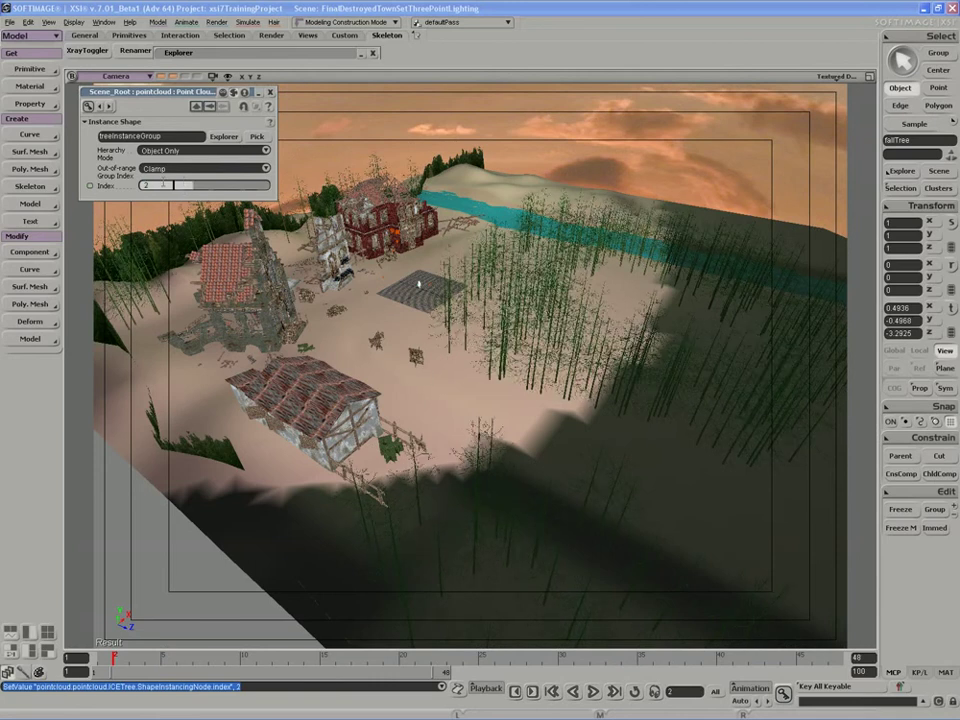
# Try a higher Index, undo it, and look at the Out-of-range Group Index options while keeping Clamp.
pyautogui.moveTo(200, 187); pyautogui.dragTo(253, 178)
pyautogui.hotkey('ctrl', 'z')
pyautogui.click(180, 169)
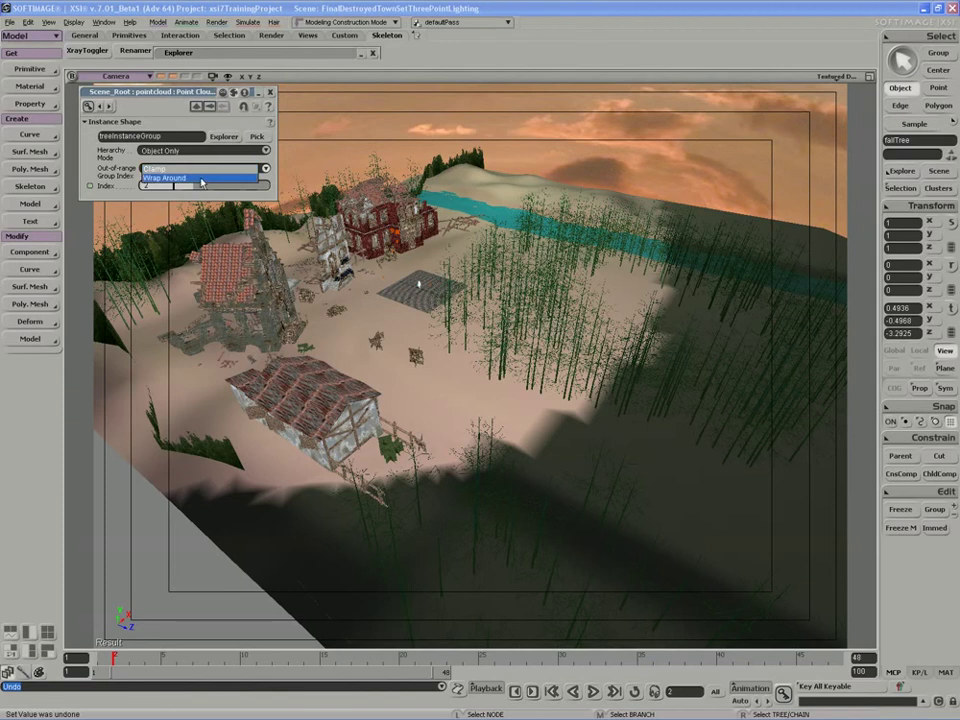
pyautogui.click(160, 169)
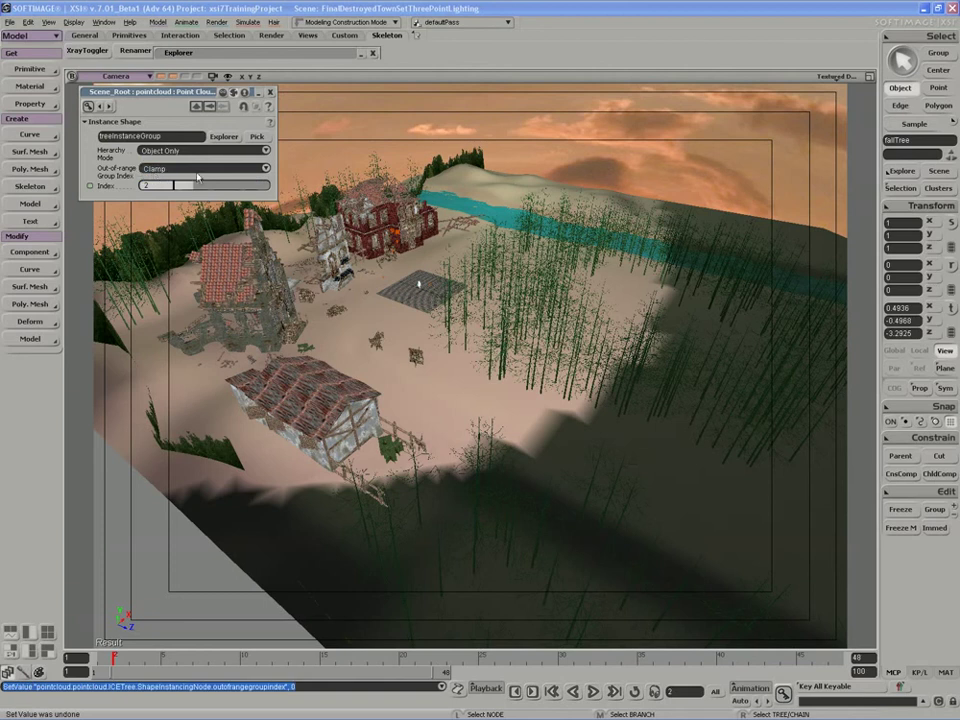
pyautogui.click(271, 92)
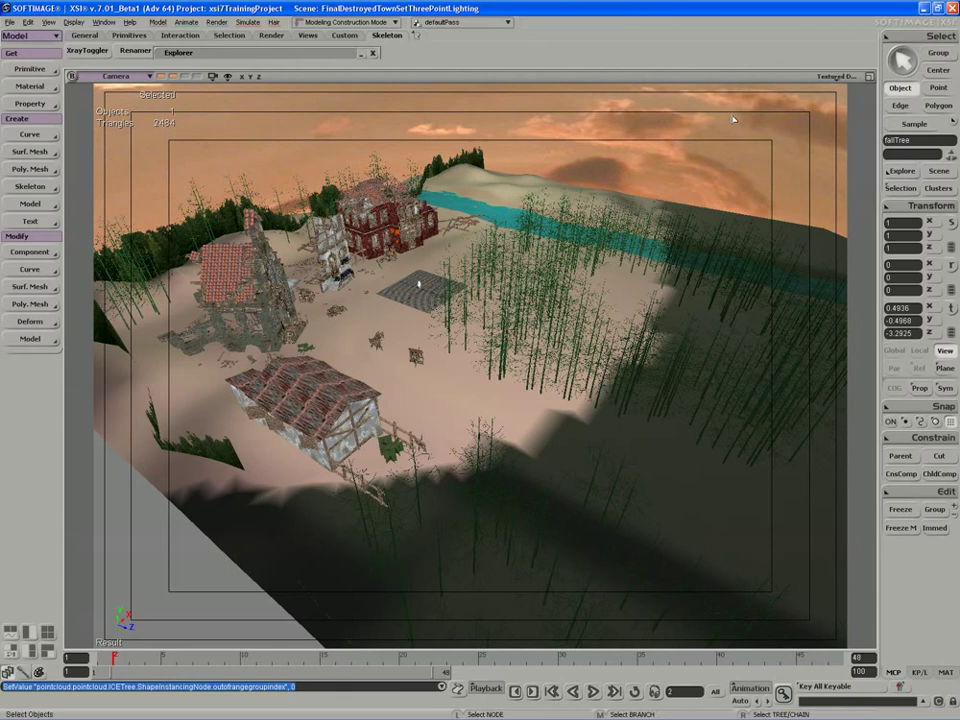
# Restore the camera view to its normal size and reposition the Filter by Weight Map and Instance Shape nodes.
pyautogui.click(869, 76)
pyautogui.moveTo(468, 467); pyautogui.dragTo(495, 466)
pyautogui.moveTo(502, 570); pyautogui.dragTo(539, 583)
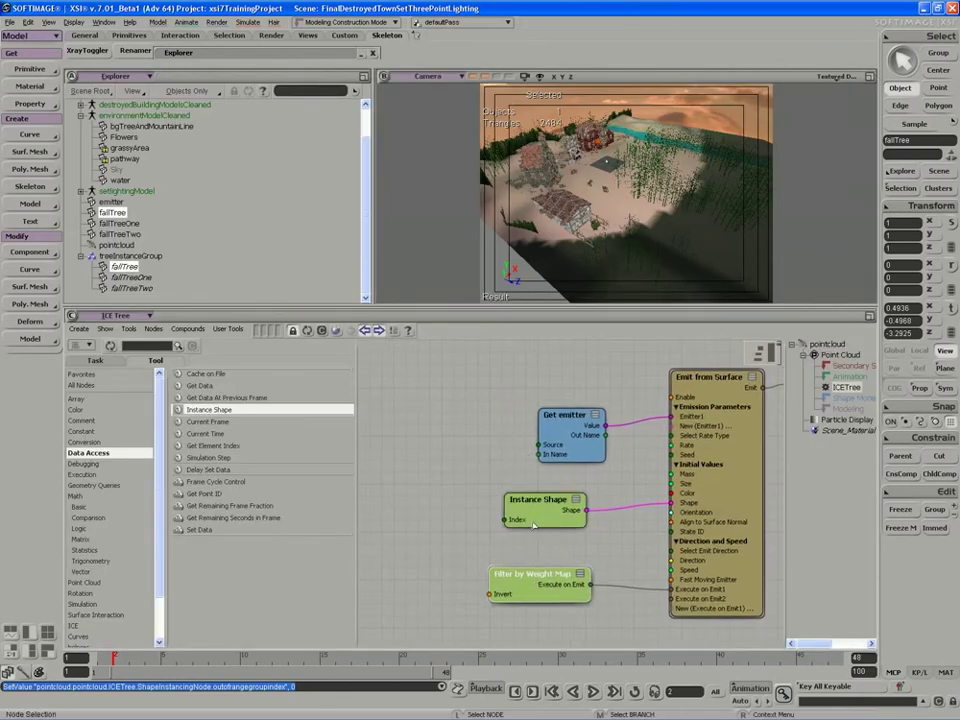
pyautogui.moveTo(540, 502); pyautogui.dragTo(546, 508)
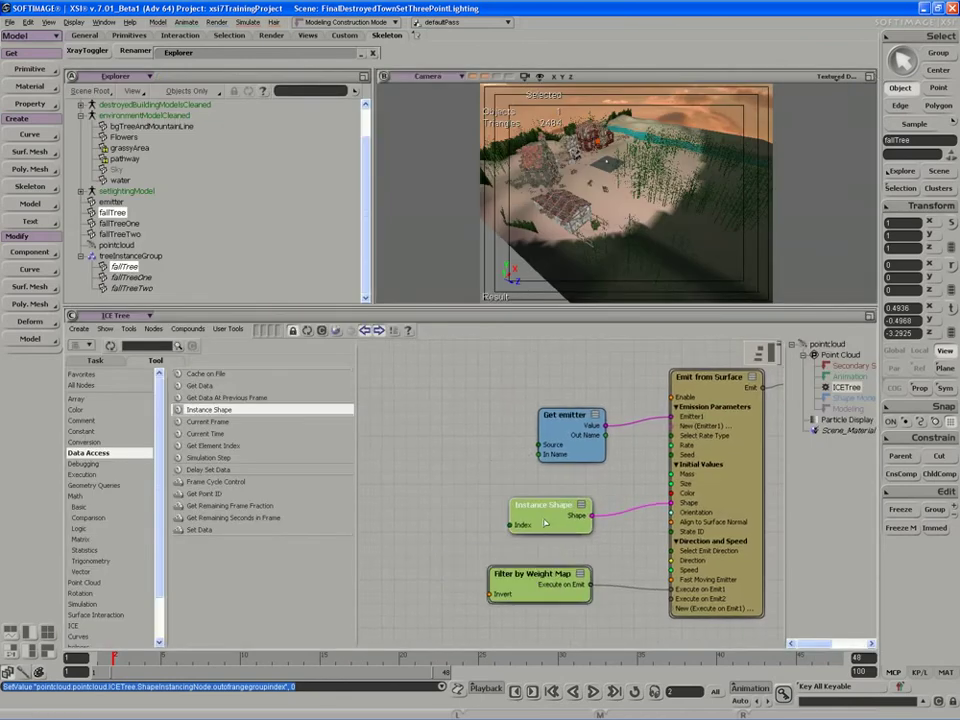
# Find the Randomize Value by Range compound and add it to the ICE tree beside the Instance Shape node.
pyautogui.click(146, 345)
pyautogui.write('rando')
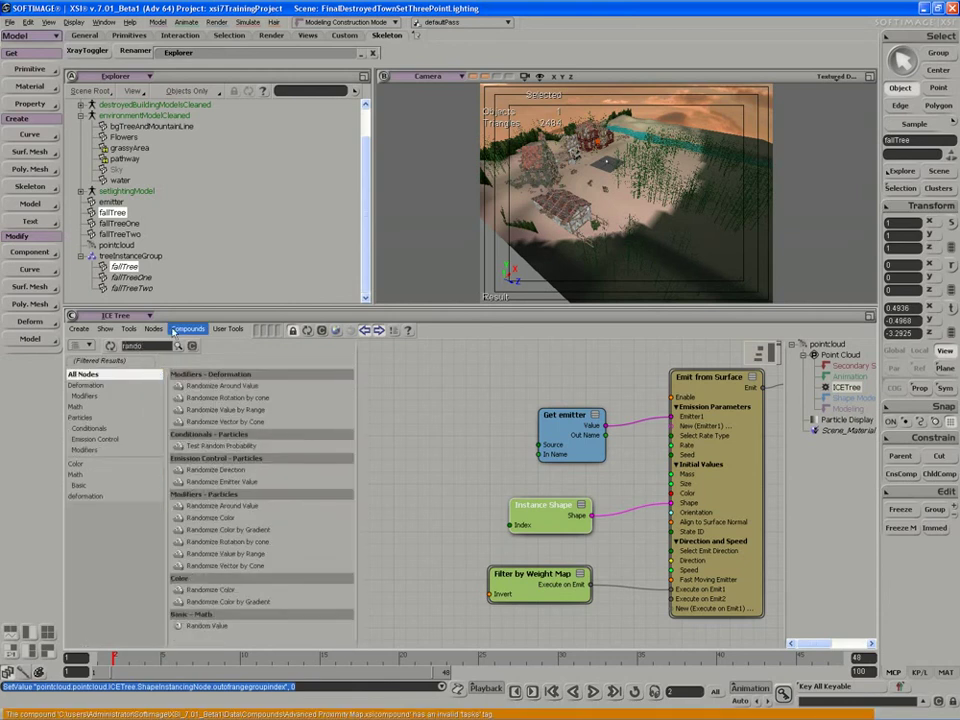
pyautogui.click(211, 411)
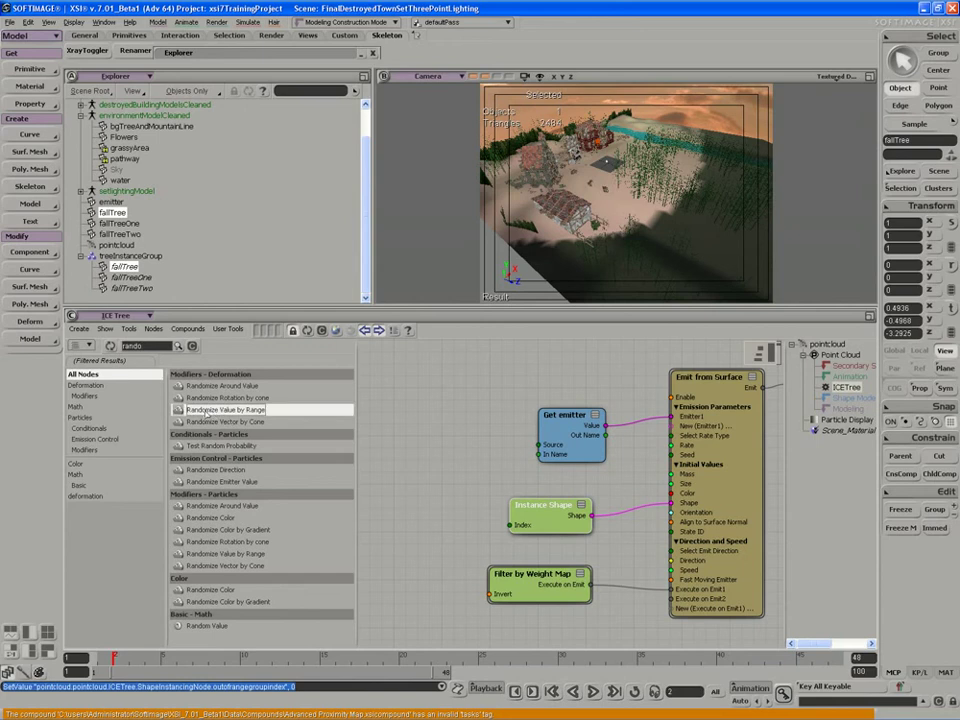
pyautogui.moveTo(211, 411); pyautogui.dragTo(395, 465)
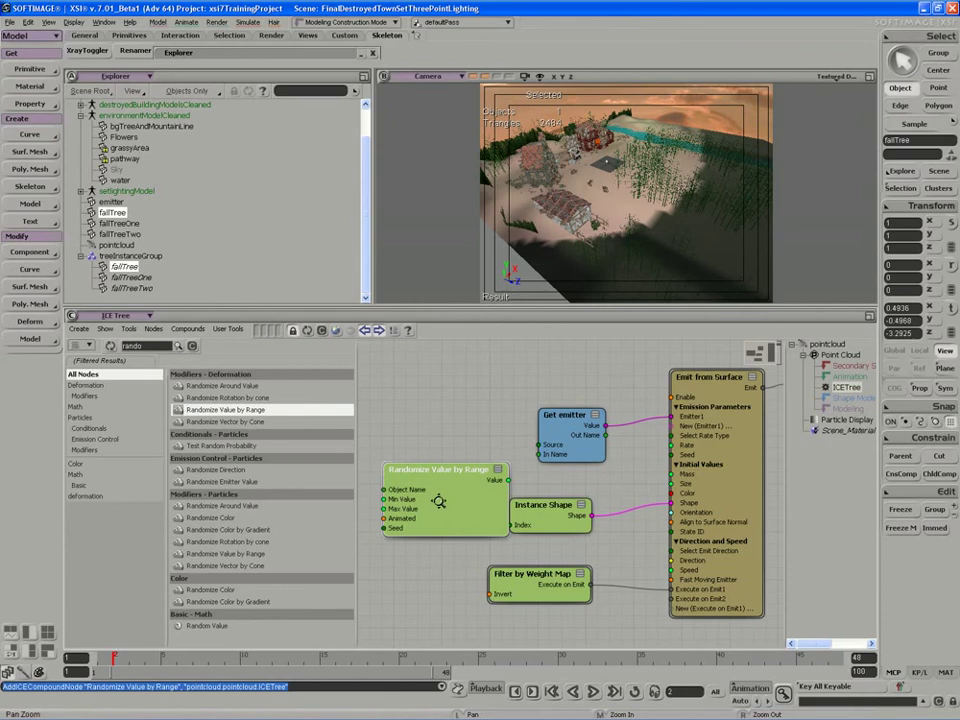
pyautogui.moveTo(435, 497); pyautogui.dragTo(509, 503, button='middle')
pyautogui.moveTo(509, 503); pyautogui.dragTo(495, 518)
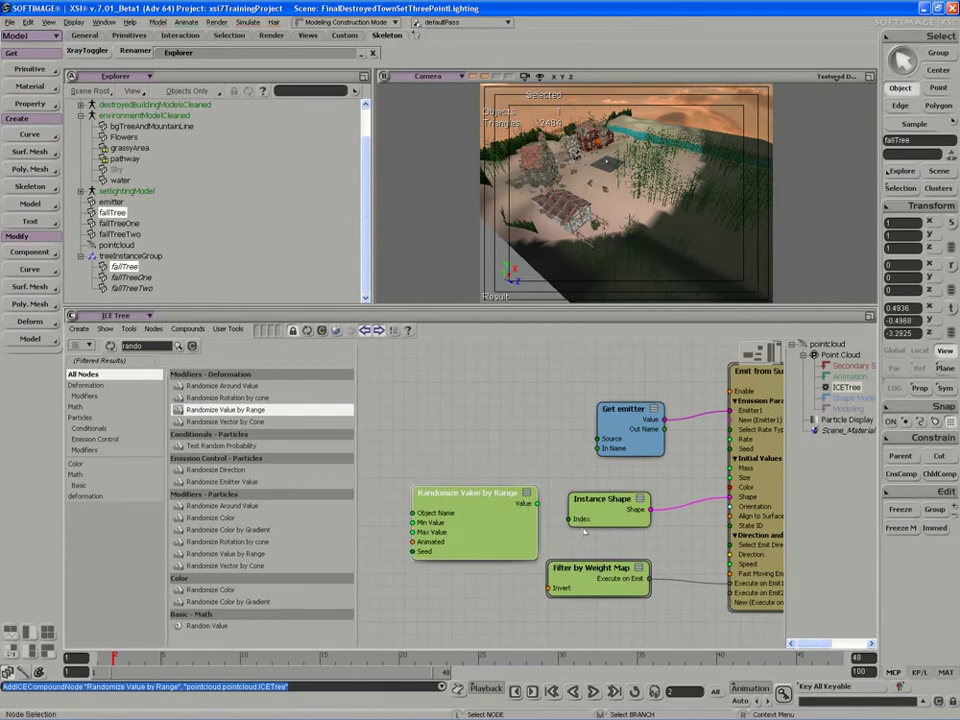
# Set the Instance Shape's Index to 1 and move the Randomize Value by Range node slightly farther from it.
pyautogui.doubleClick(586, 518)
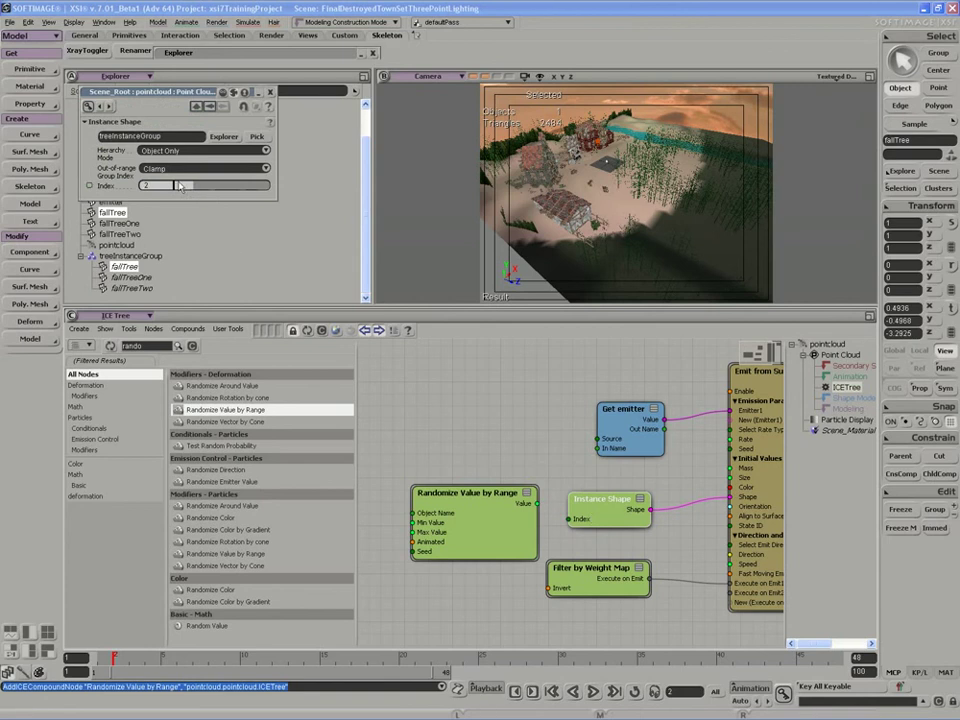
pyautogui.moveTo(182, 190)
pyautogui.mouseDown()
pyautogui.moveTo(202, 190)
pyautogui.moveTo(175, 186)
pyautogui.mouseUp()
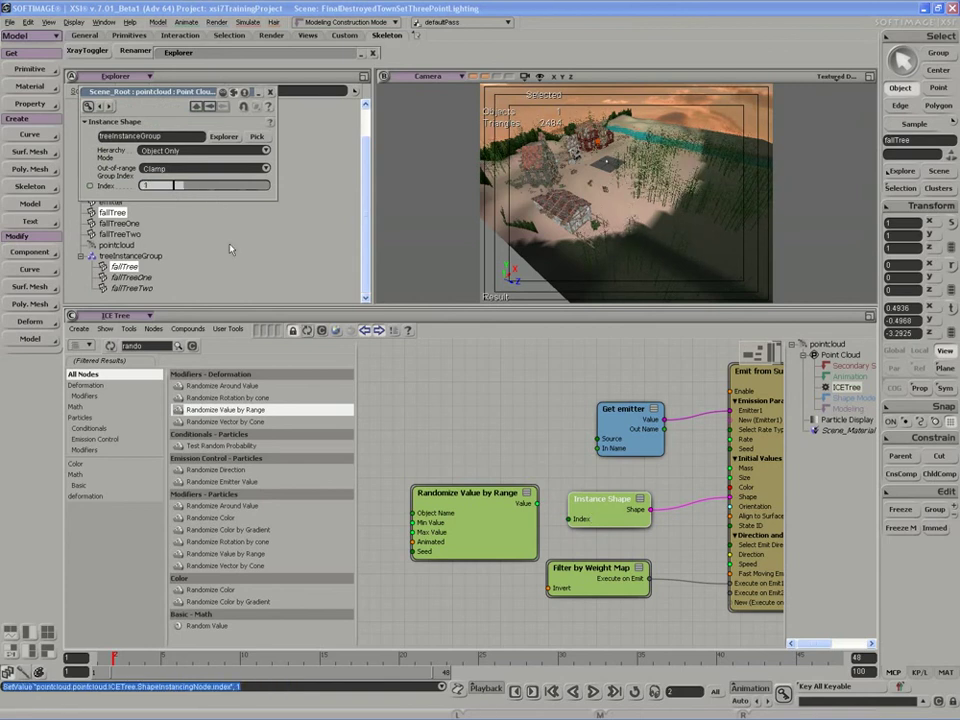
pyautogui.moveTo(474, 520)
pyautogui.mouseDown()
pyautogui.moveTo(463, 503)
pyautogui.moveTo(458, 526)
pyautogui.mouseUp()
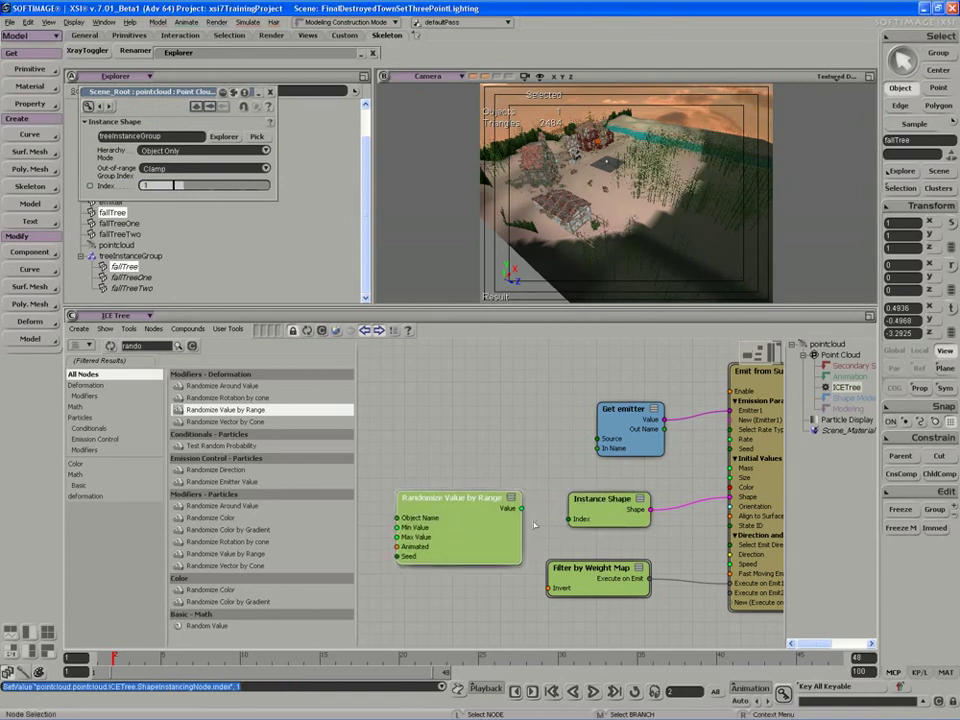
# Give Randomize Value by Range a Max Value of 2 with Animated off, and connect its Value to the Instance Shape's Index.
pyautogui.doubleClick(486, 520)
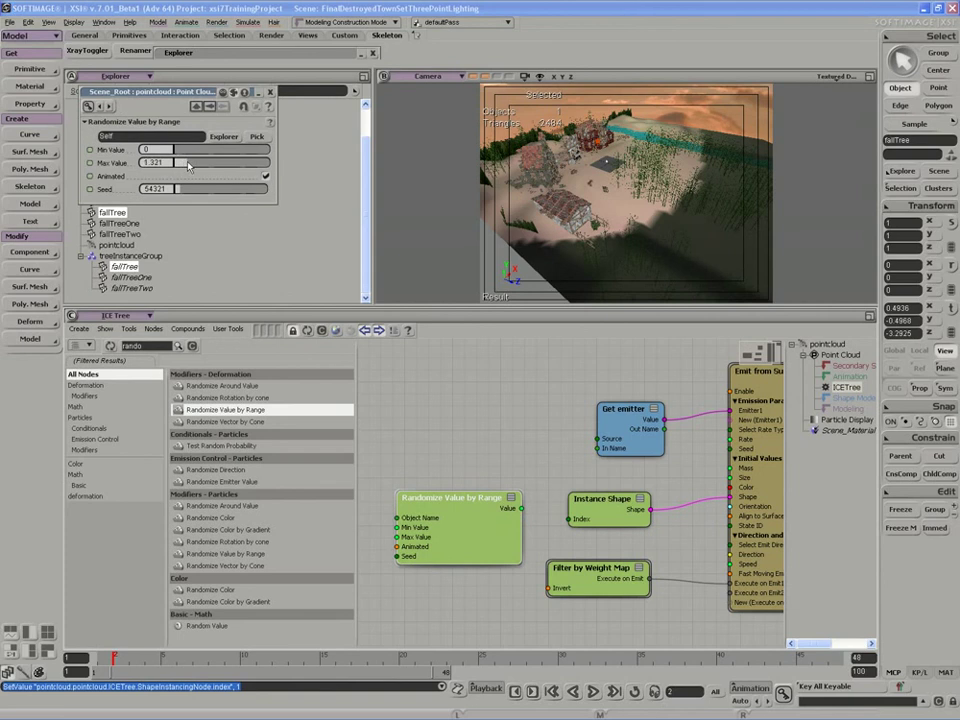
pyautogui.moveTo(172, 162); pyautogui.dragTo(184, 167)
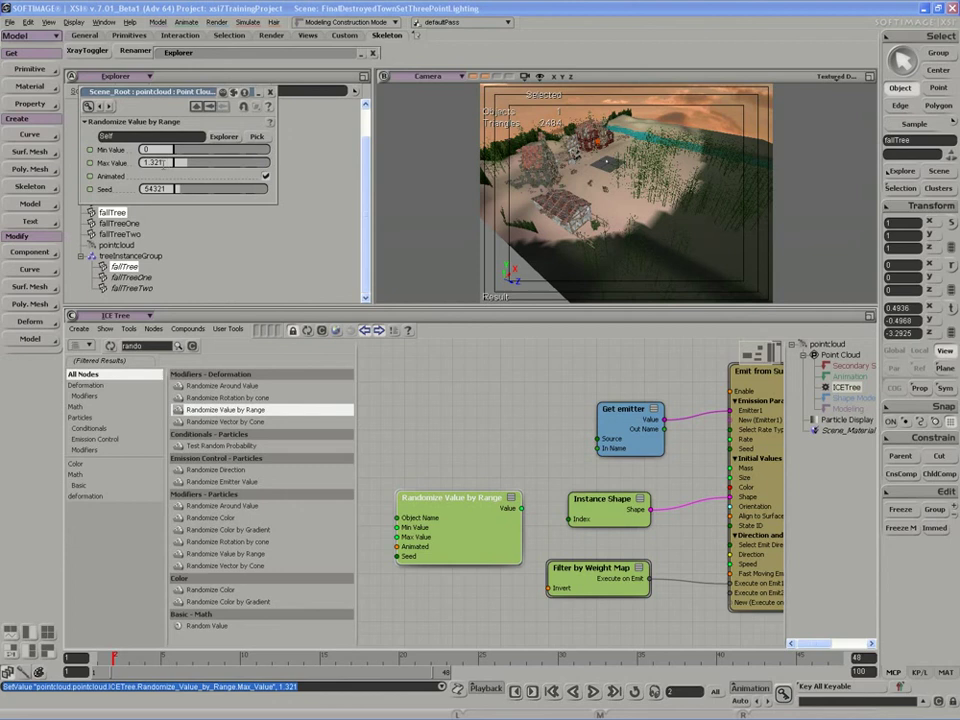
pyautogui.doubleClick(163, 163)
pyautogui.write('2')
pyautogui.press('Return')
pyautogui.click(265, 177)
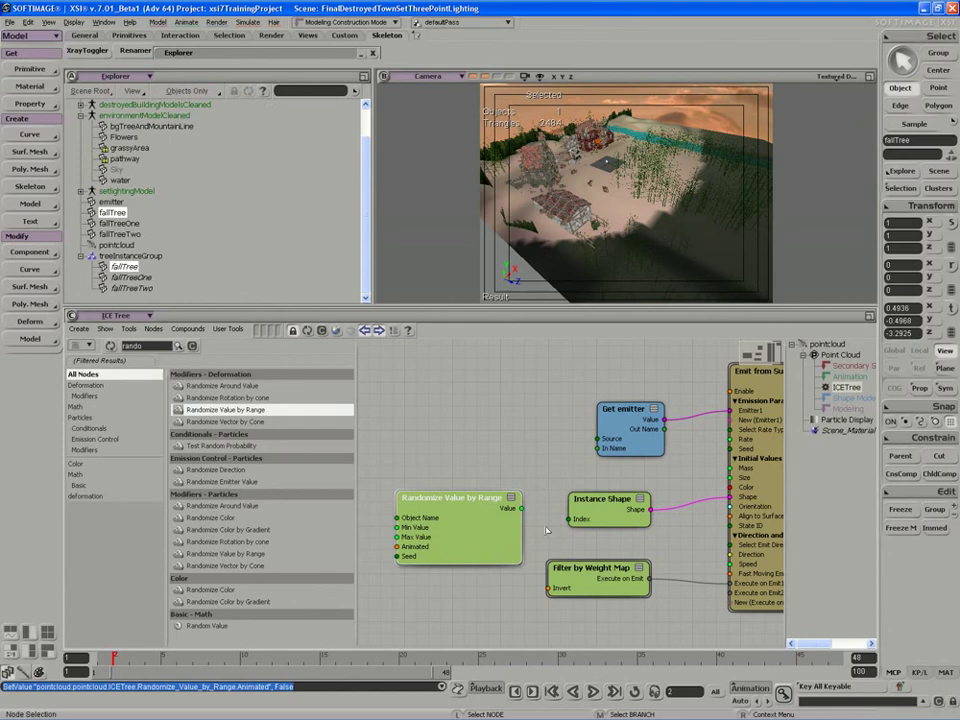
pyautogui.moveTo(521, 508); pyautogui.dragTo(578, 519)
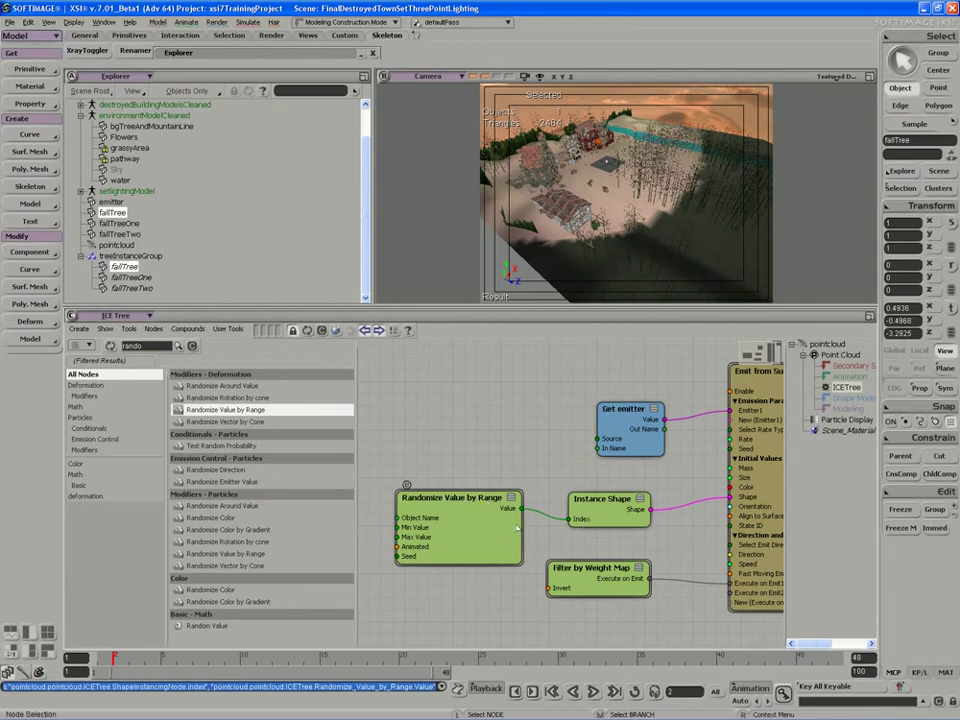
# Nudge the Randomize Value by Range node slightly and set its Max Value to 2 in its properties.
pyautogui.moveTo(459, 522); pyautogui.dragTo(458, 519)
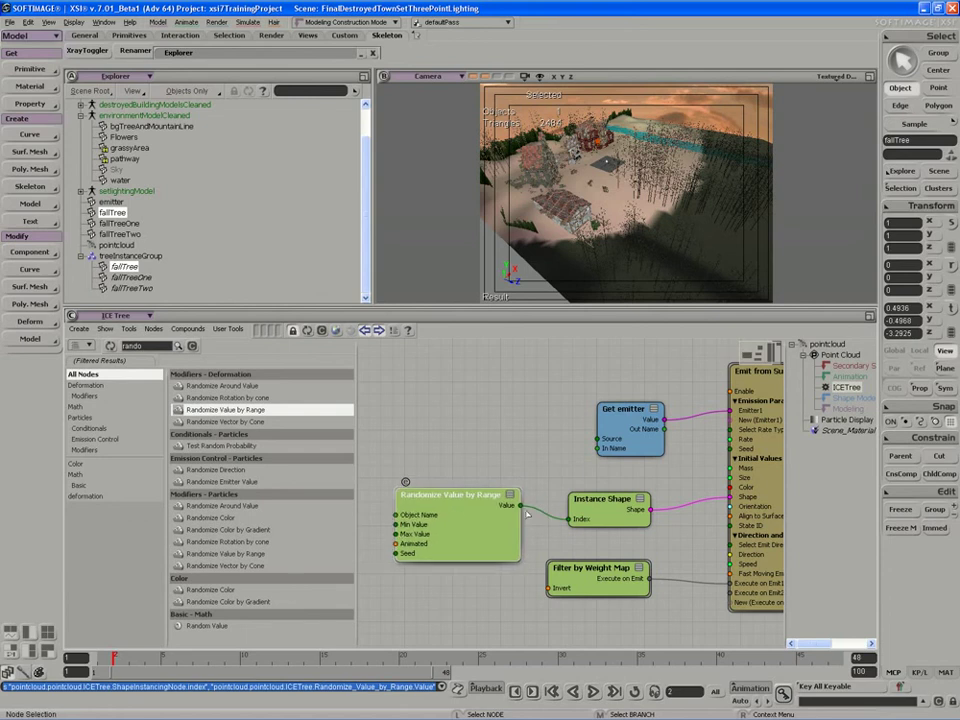
pyautogui.doubleClick(475, 517)
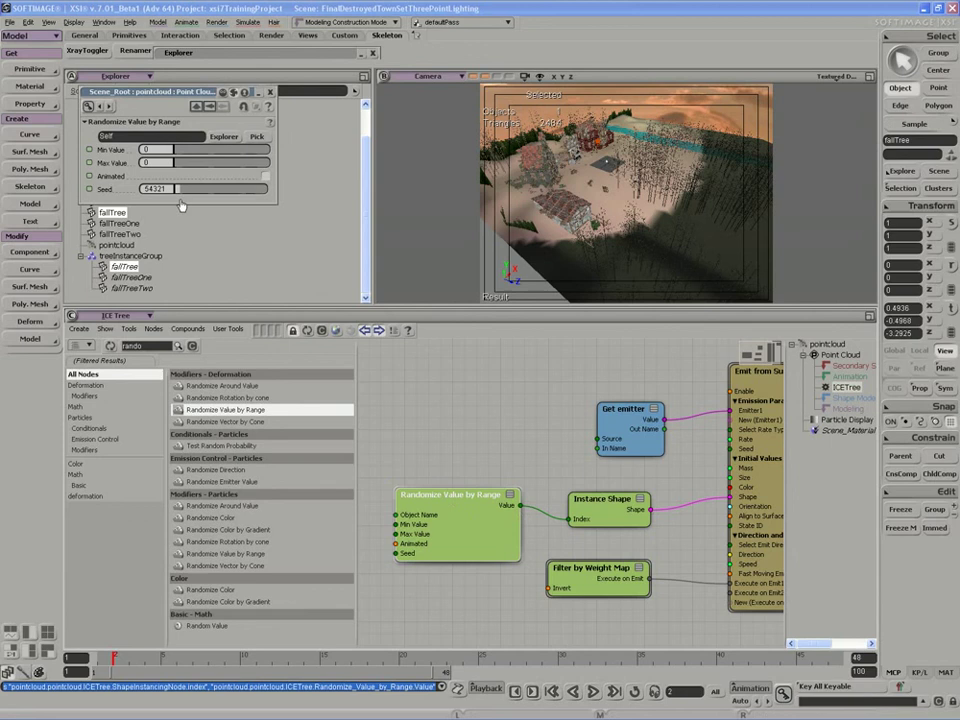
pyautogui.moveTo(176, 163); pyautogui.dragTo(197, 176)
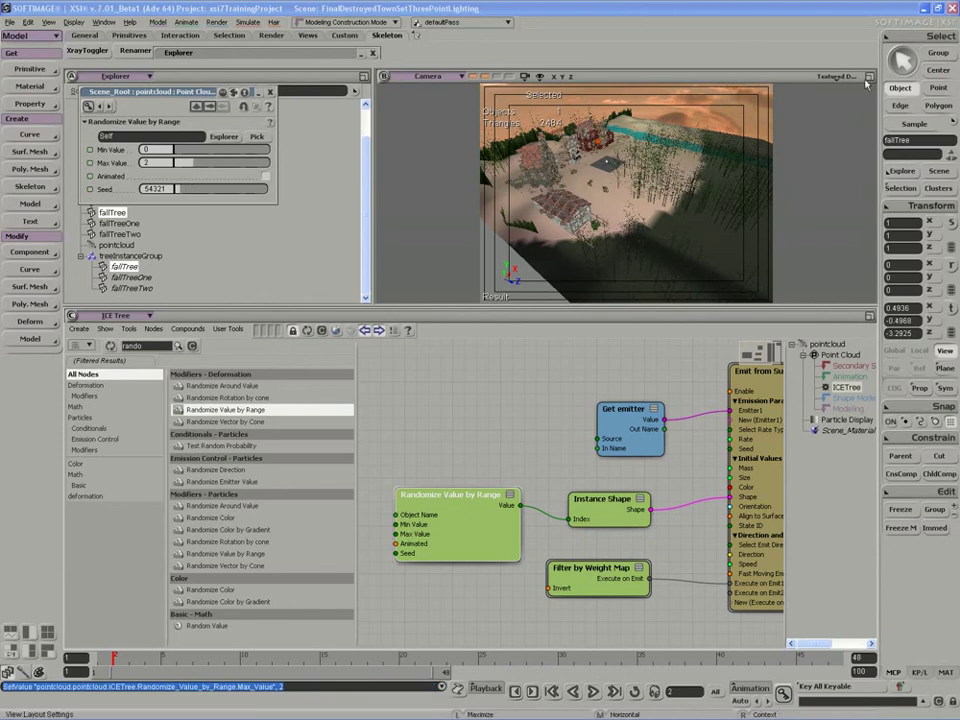
# Inspect the randomly instanced trees in an enlarged camera view, both close up and from farther away, and restore the normal layout.
pyautogui.click(866, 85)
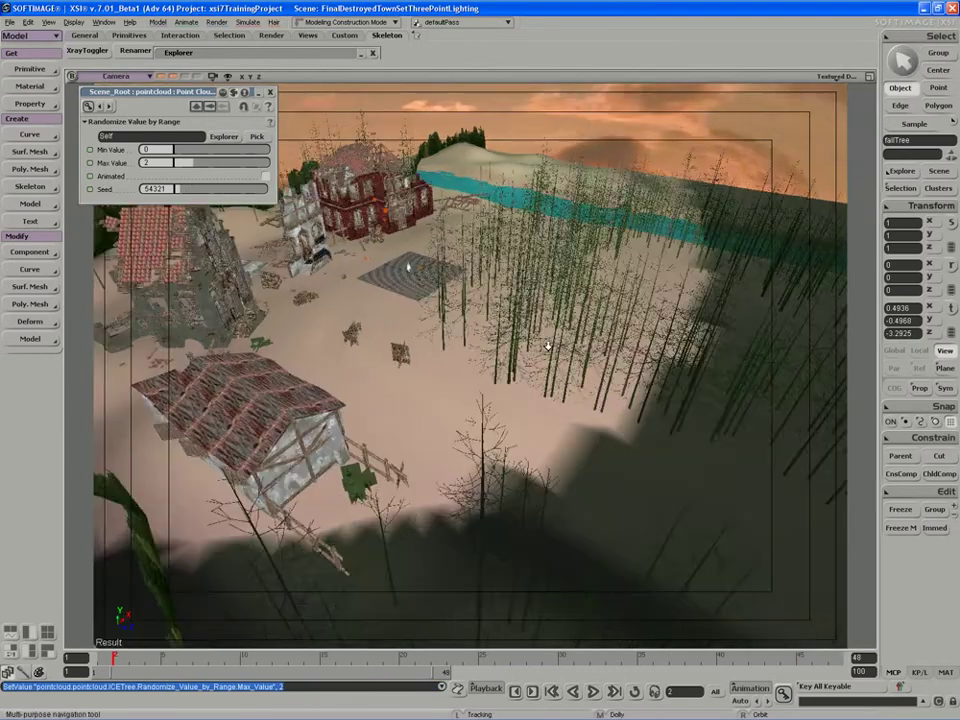
pyautogui.moveTo(548, 346); pyautogui.dragTo(411, 414, button='middle')
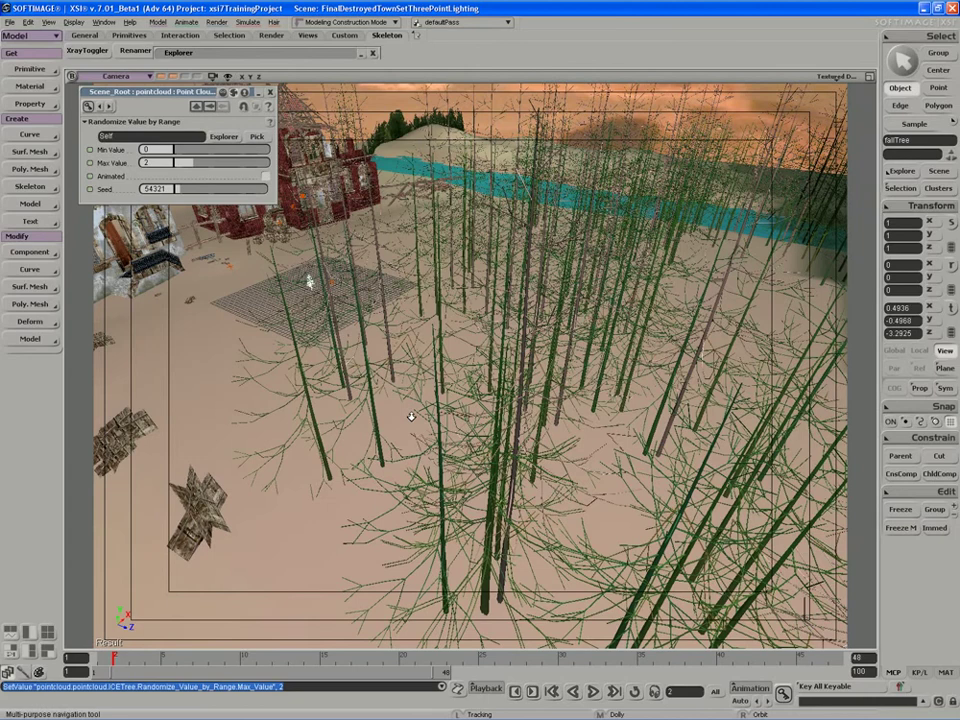
pyautogui.moveTo(411, 416); pyautogui.dragTo(372, 378, button='right')
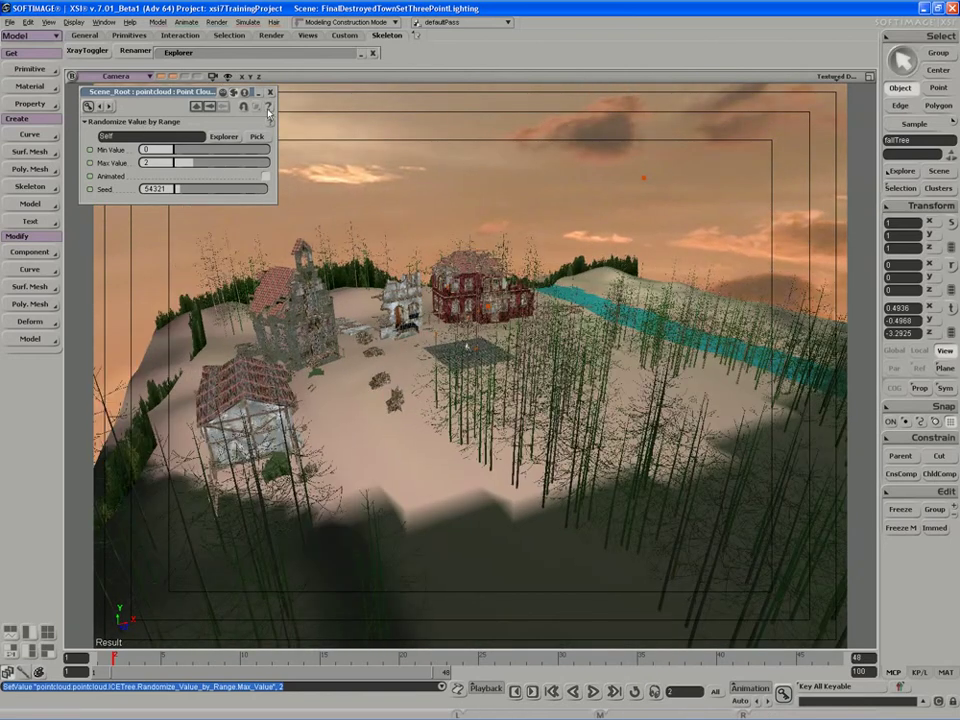
pyautogui.click(870, 79)
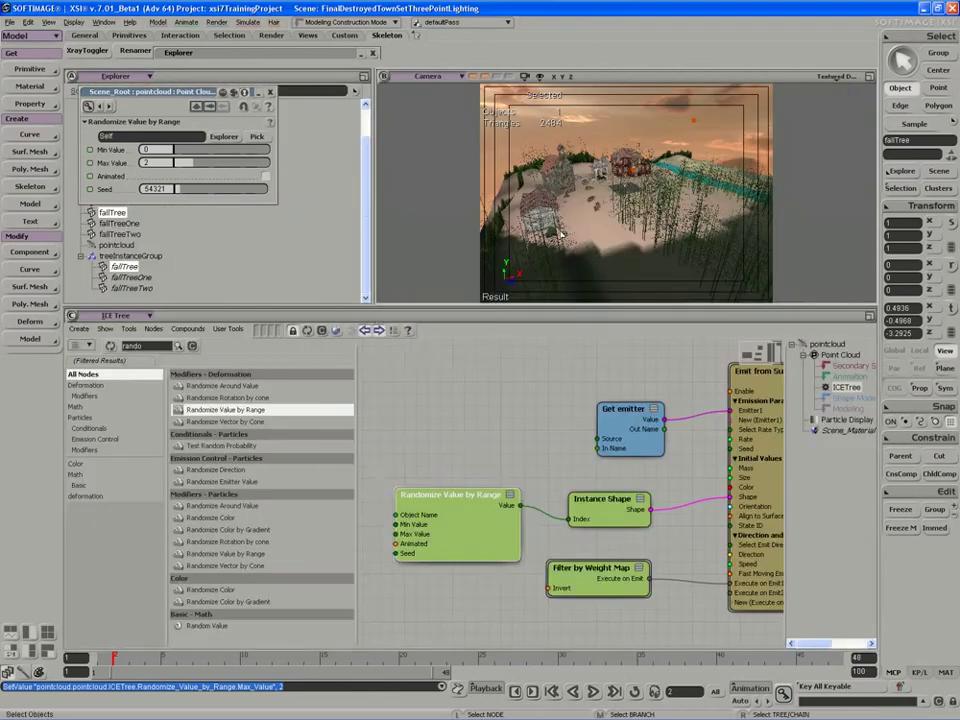
# Reposition the Instance Shape and Randomize Value by Range nodes so they line up neatly beside the emission node.
pyautogui.moveTo(631, 510); pyautogui.dragTo(640, 504)
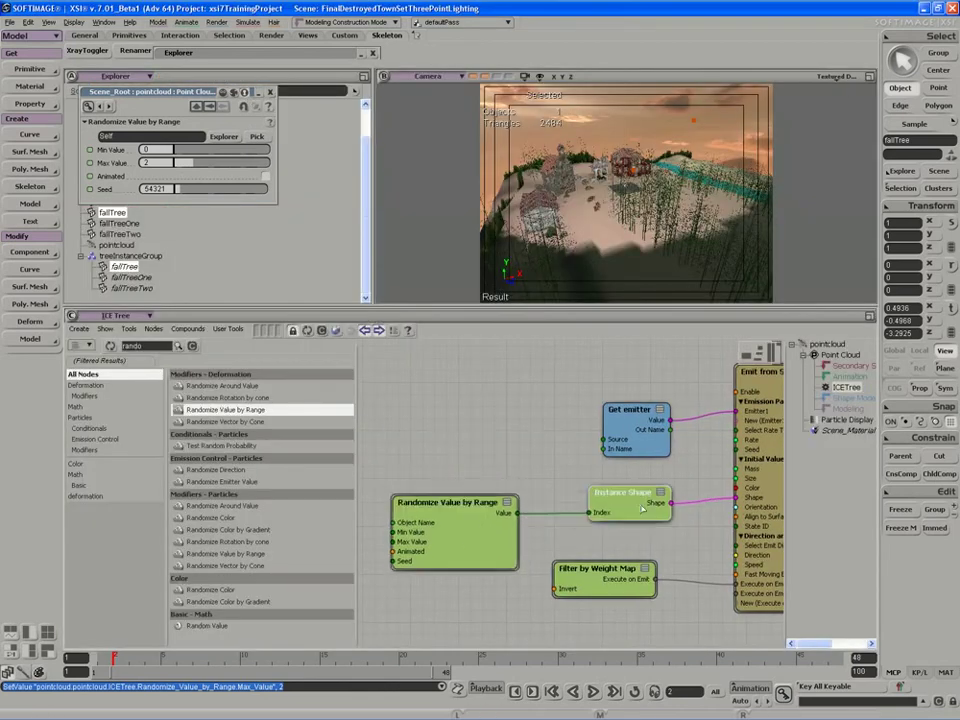
pyautogui.moveTo(450, 534); pyautogui.dragTo(456, 531)
pyautogui.moveTo(636, 508); pyautogui.dragTo(632, 505)
pyautogui.moveTo(453, 519)
pyautogui.mouseDown()
pyautogui.moveTo(462, 512)
pyautogui.moveTo(456, 527)
pyautogui.moveTo(457, 519)
pyautogui.moveTo(483, 524)
pyautogui.moveTo(471, 519)
pyautogui.mouseUp()
pyautogui.press('z')
pyautogui.moveTo(513, 537); pyautogui.dragTo(566, 541, button='middle')
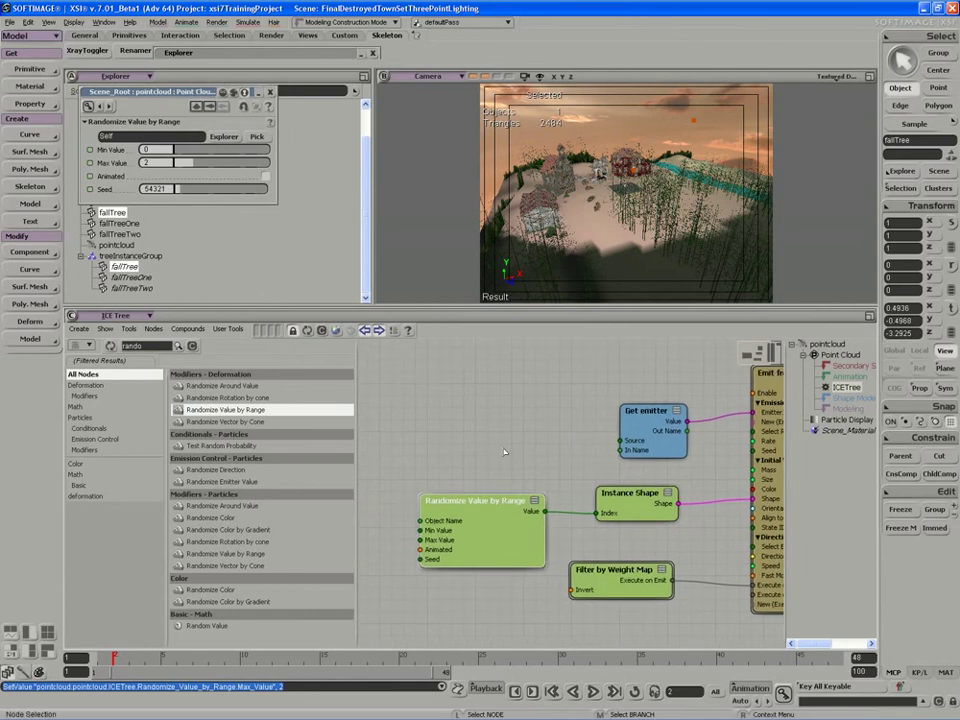